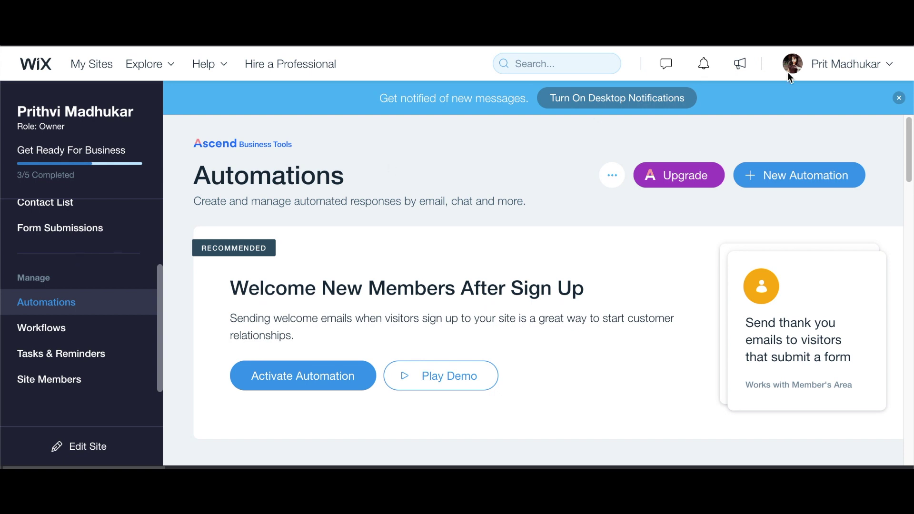
Create a new automation and begin renaming it 'TMN's Newsletter'.
{"action": "left_click", "coordinate": [783, 181]}
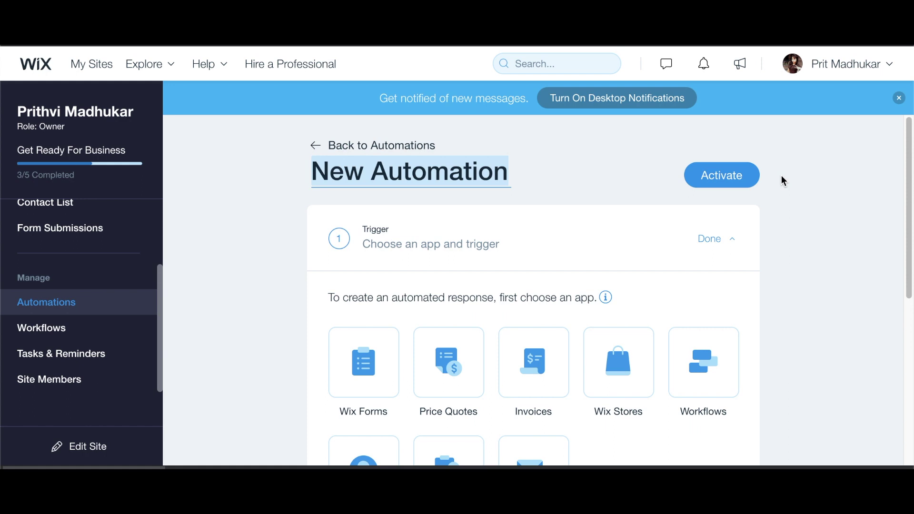
{"action": "type", "text": "TMN's N"}
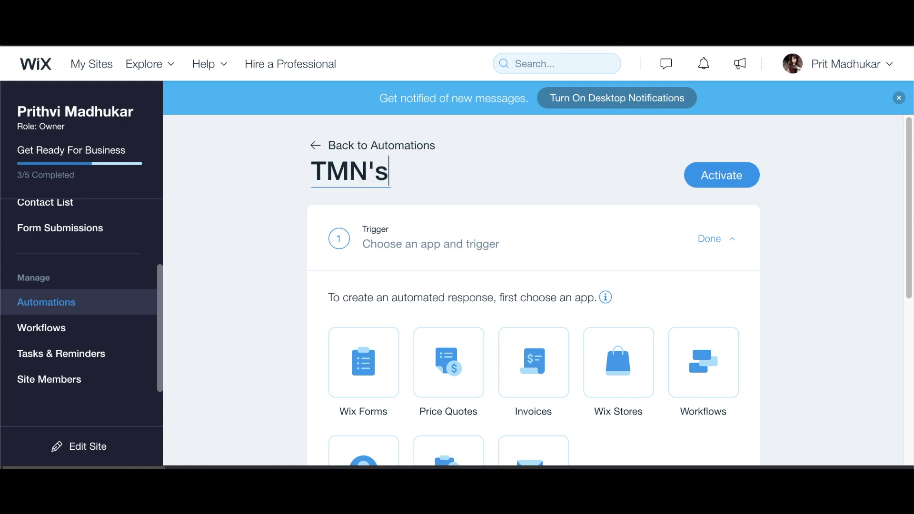
{"action": "type", "text": "ewsletter"}
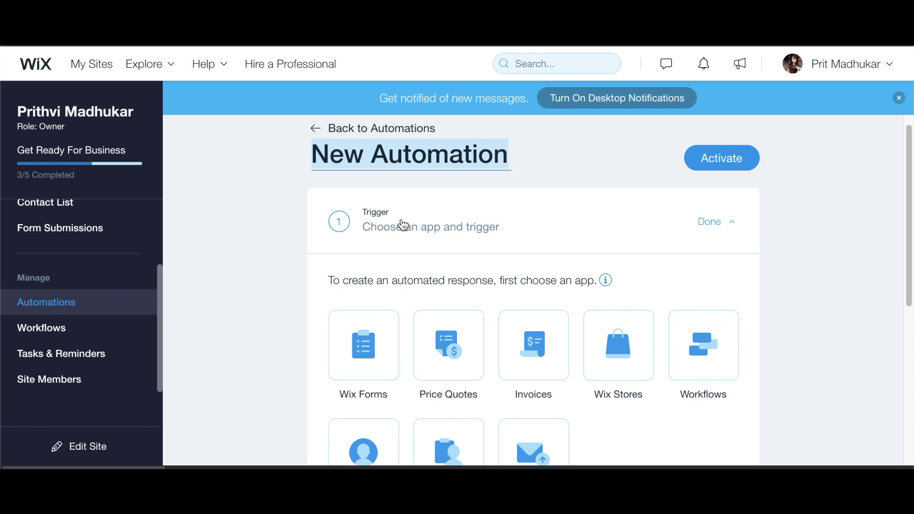
Choose Wix Forms as the trigger app and scroll to its trigger options.
{"action": "left_click", "coordinate": [351, 358]}
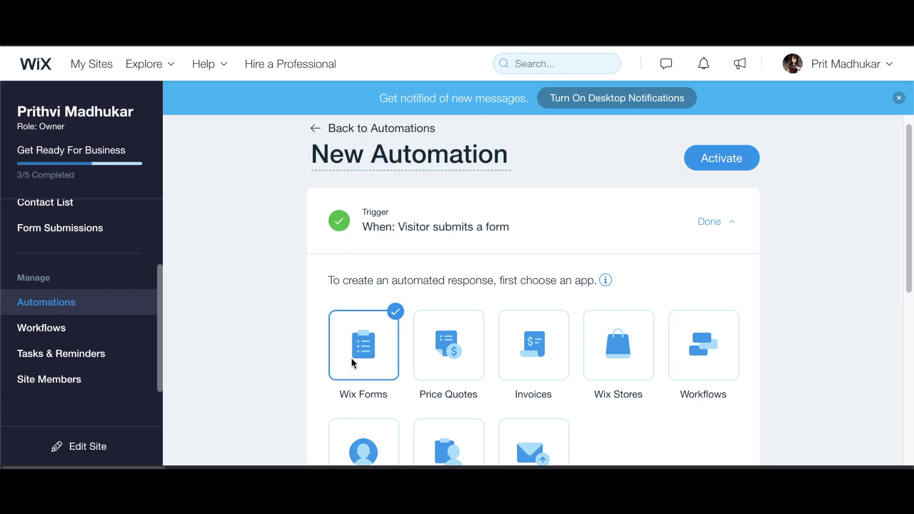
{"action": "scroll", "coordinate": [801, 289], "scroll_direction": "down", "scroll_amount": 2}
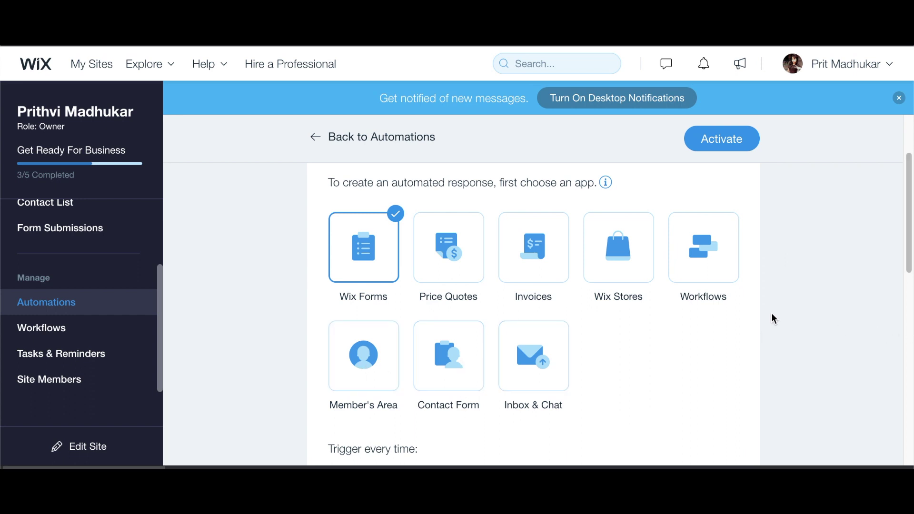
{"action": "scroll", "coordinate": [775, 319], "scroll_direction": "down", "scroll_amount": 4}
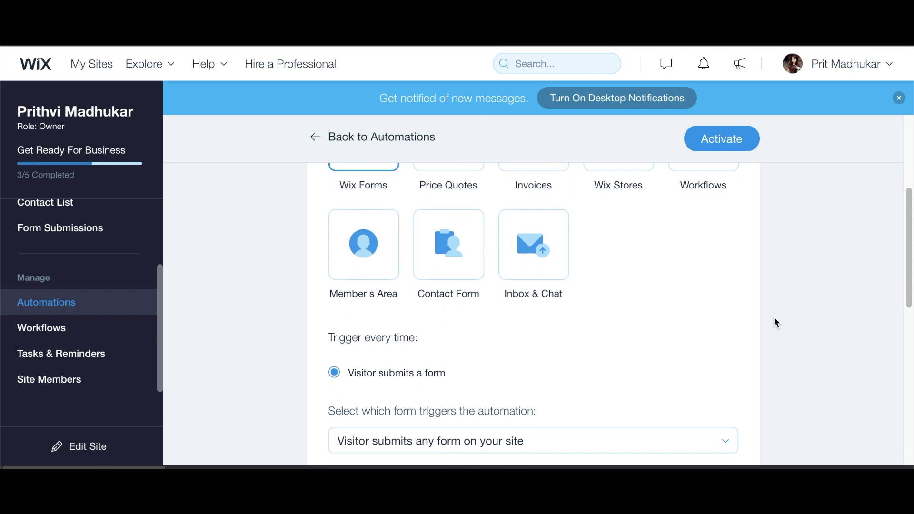
{"action": "scroll", "coordinate": [775, 323], "scroll_direction": "down", "scroll_amount": 1}
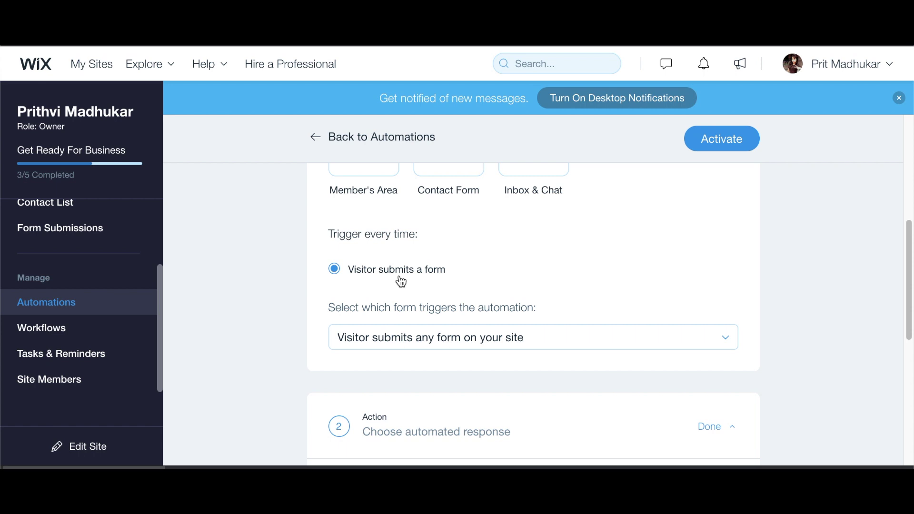
Restrict the trigger to 'Visitor submits a specific form' with the Sales lead form selected.
{"action": "left_click", "coordinate": [477, 345]}
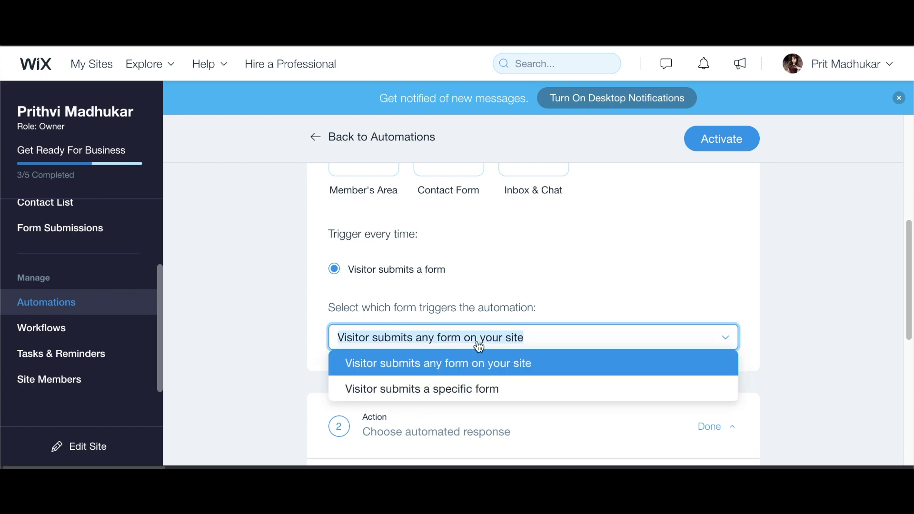
{"action": "left_click", "coordinate": [479, 401]}
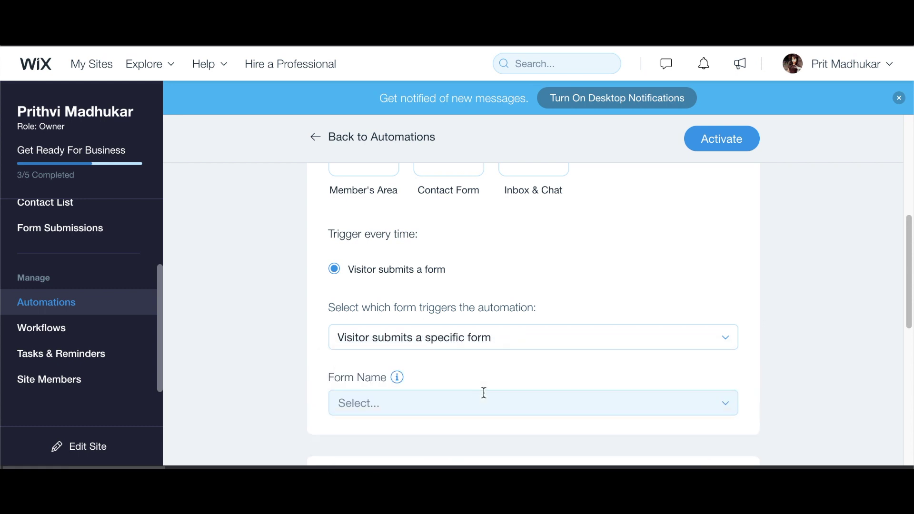
{"action": "scroll", "coordinate": [790, 288], "scroll_direction": "down", "scroll_amount": 3}
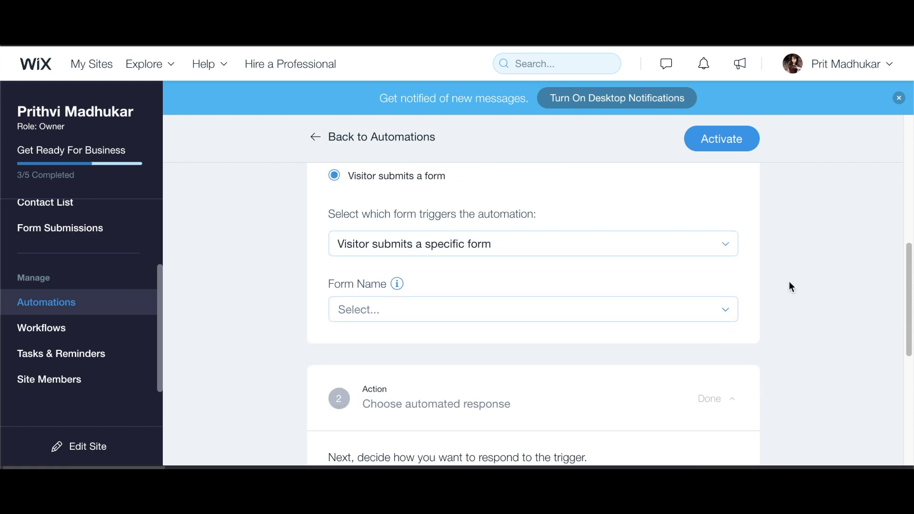
{"action": "left_click", "coordinate": [684, 314]}
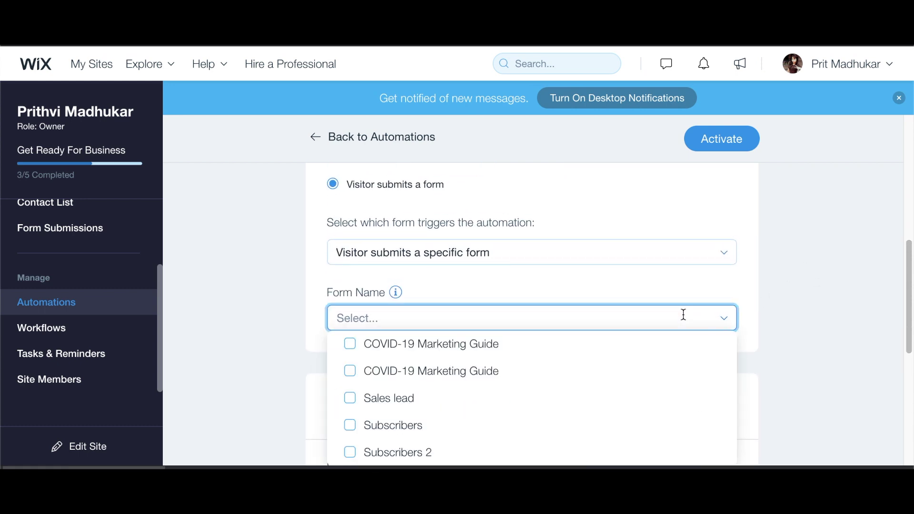
{"action": "scroll", "coordinate": [440, 420], "scroll_direction": "down", "scroll_amount": 2}
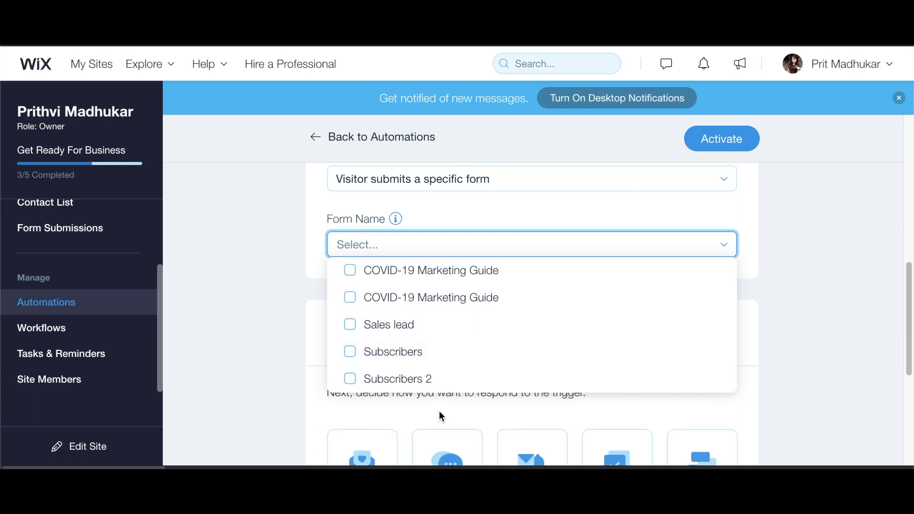
{"action": "left_click", "coordinate": [386, 327]}
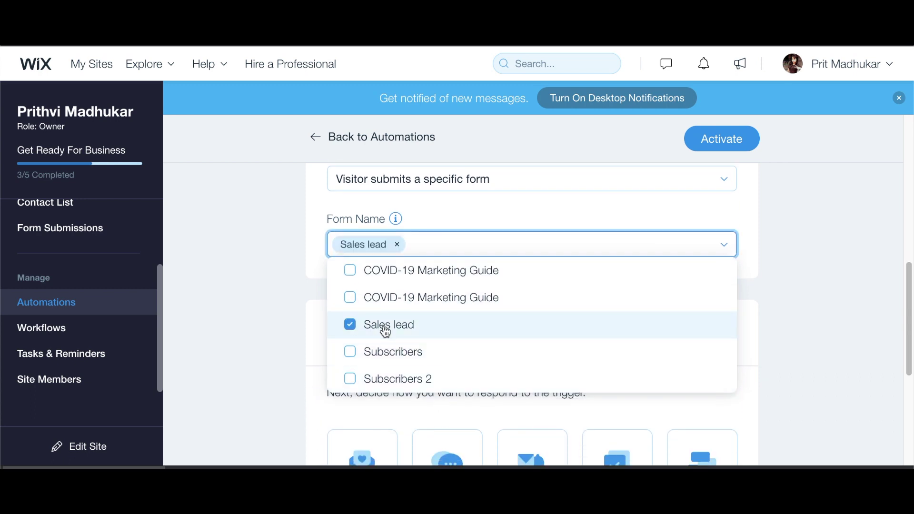
{"action": "left_click", "coordinate": [786, 245]}
{"action": "scroll", "coordinate": [785, 243], "scroll_direction": "down", "scroll_amount": 3}
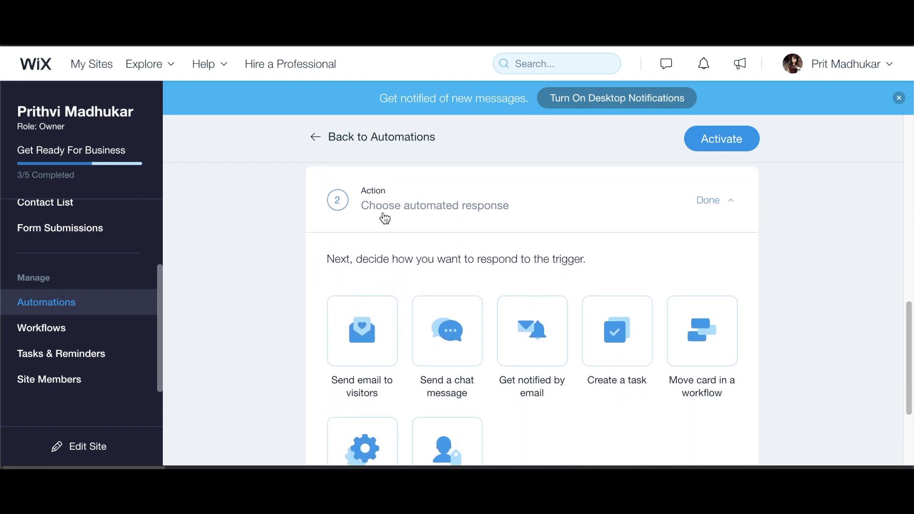
{"action": "scroll", "coordinate": [789, 271], "scroll_direction": "down", "scroll_amount": 1}
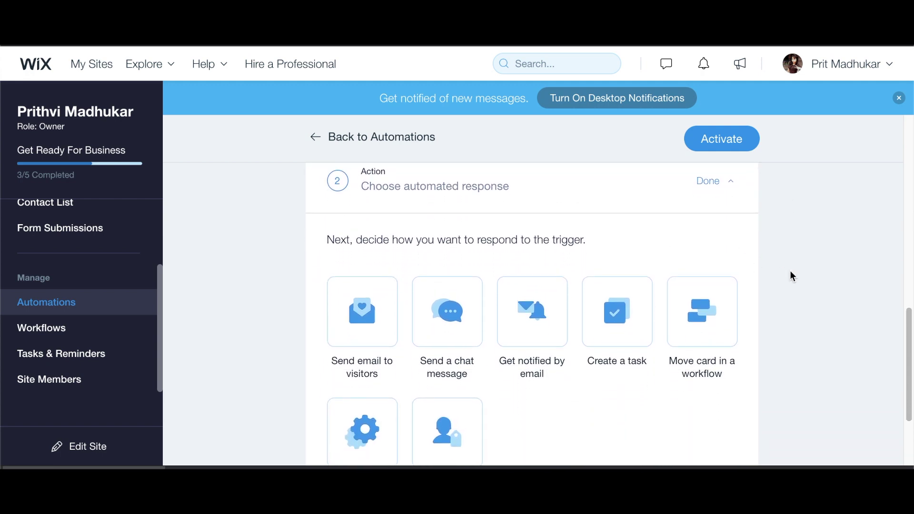
{"action": "scroll", "coordinate": [789, 271], "scroll_direction": "down", "scroll_amount": 1}
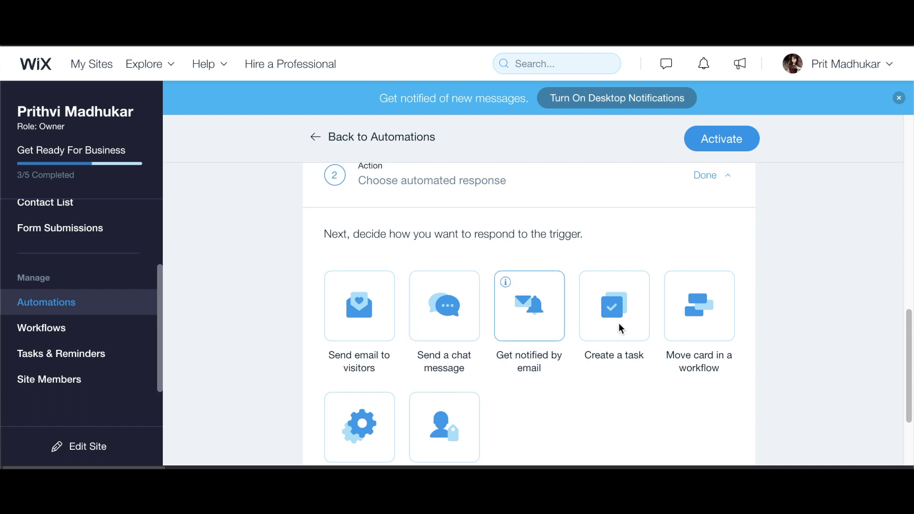
{"action": "scroll", "coordinate": [795, 350], "scroll_direction": "down", "scroll_amount": 1}
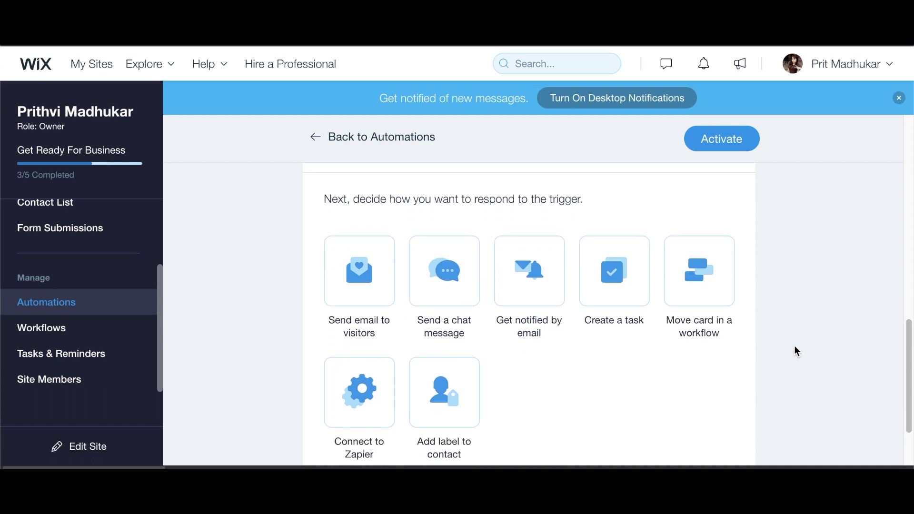
Set the action to email visitors and open the 'Thanks For Getting in Touch' template for editing.
{"action": "left_click", "coordinate": [351, 284]}
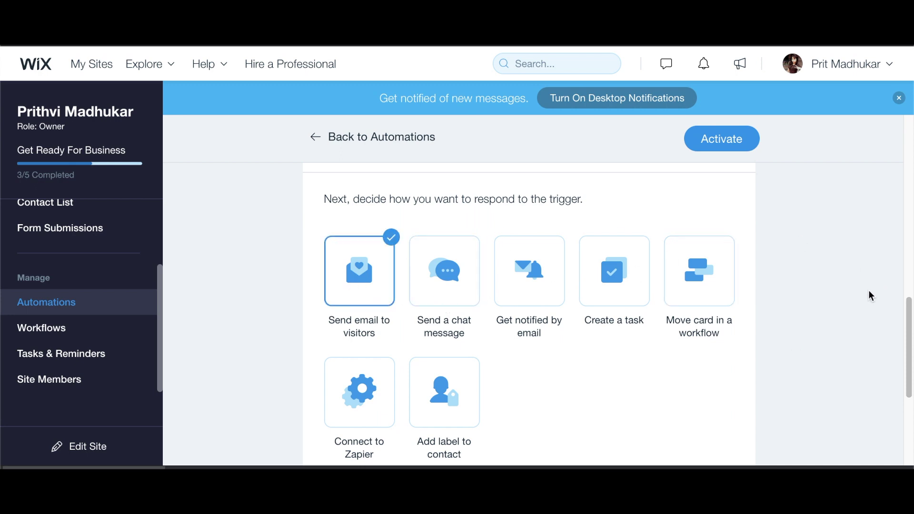
{"action": "scroll", "coordinate": [869, 293], "scroll_direction": "down", "scroll_amount": 1}
{"action": "scroll", "coordinate": [868, 290], "scroll_direction": "down", "scroll_amount": 4}
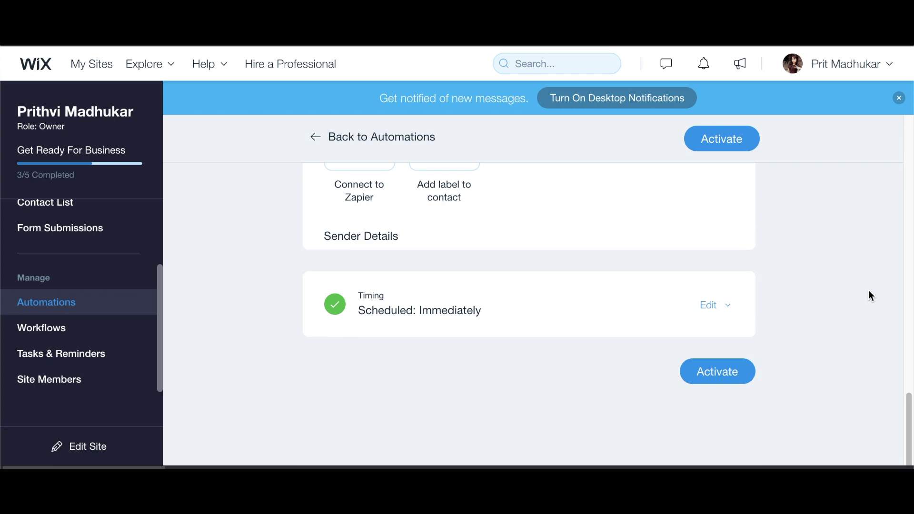
{"action": "scroll", "coordinate": [732, 284], "scroll_direction": "up", "scroll_amount": 6}
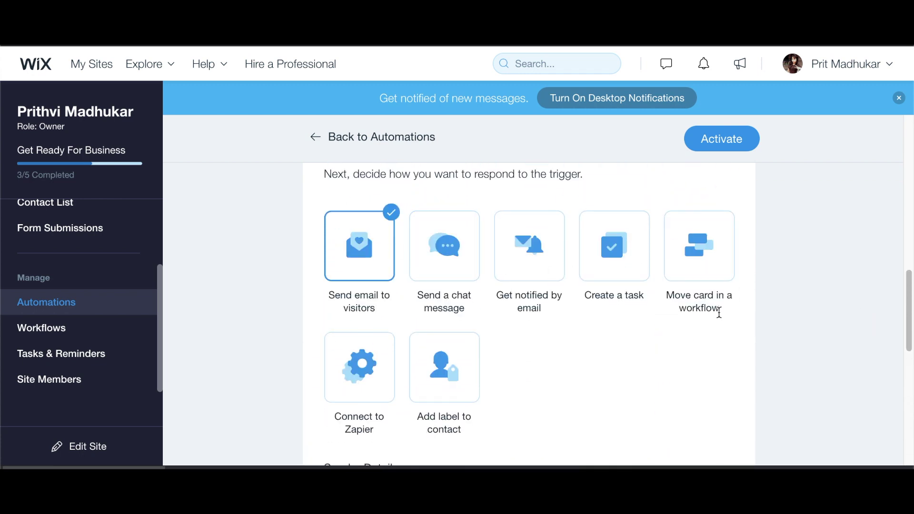
{"action": "scroll", "coordinate": [719, 311], "scroll_direction": "down", "scroll_amount": 2}
{"action": "scroll", "coordinate": [719, 311], "scroll_direction": "down", "scroll_amount": 5}
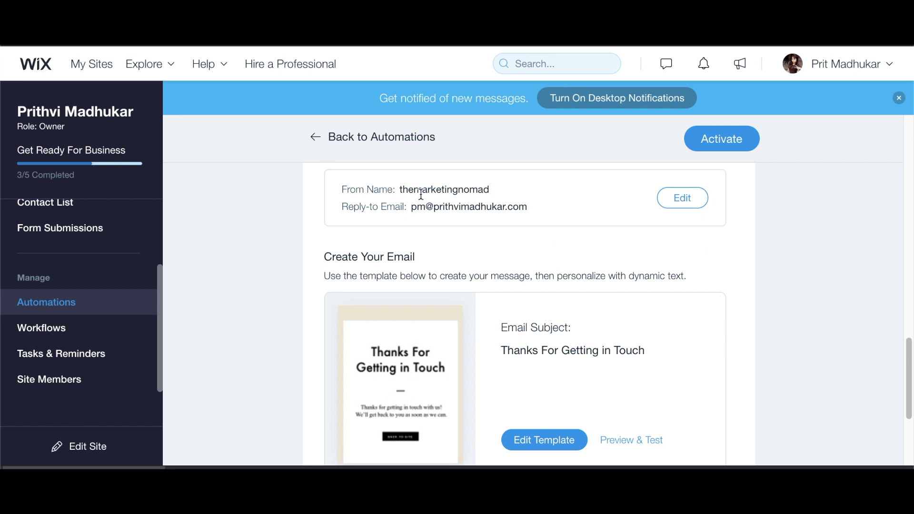
{"action": "scroll", "coordinate": [788, 276], "scroll_direction": "down", "scroll_amount": 1}
{"action": "scroll", "coordinate": [788, 279], "scroll_direction": "down", "scroll_amount": 1}
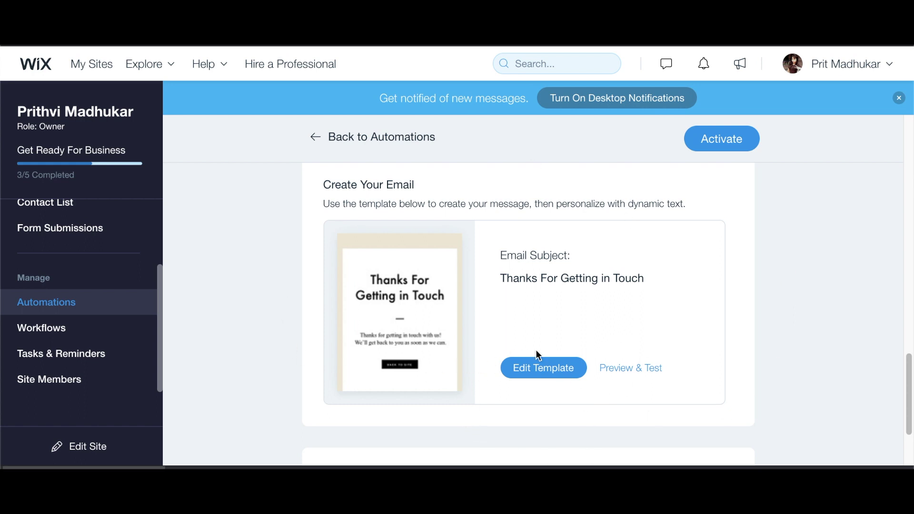
{"action": "left_click", "coordinate": [544, 368]}
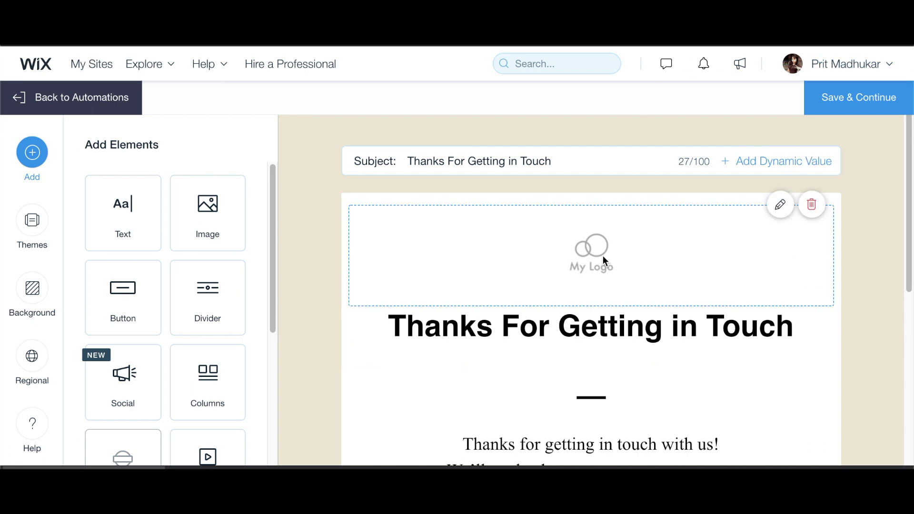
Inspect the email heading (Helvetica, size 42), review the preview, and save the email.
{"action": "scroll", "coordinate": [612, 259], "scroll_direction": "down", "scroll_amount": 2}
{"action": "left_click", "coordinate": [620, 256]}
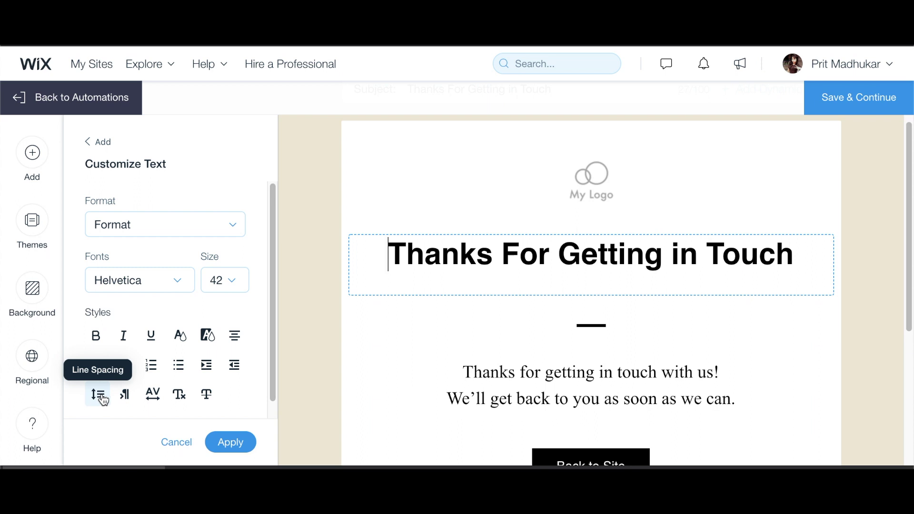
{"action": "scroll", "coordinate": [702, 261], "scroll_direction": "down", "scroll_amount": 5}
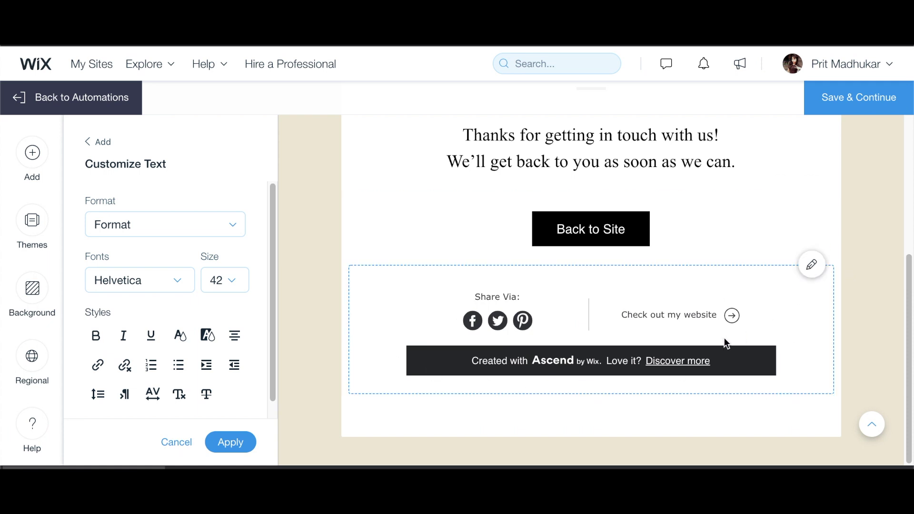
{"action": "scroll", "coordinate": [725, 344], "scroll_direction": "up", "scroll_amount": 6}
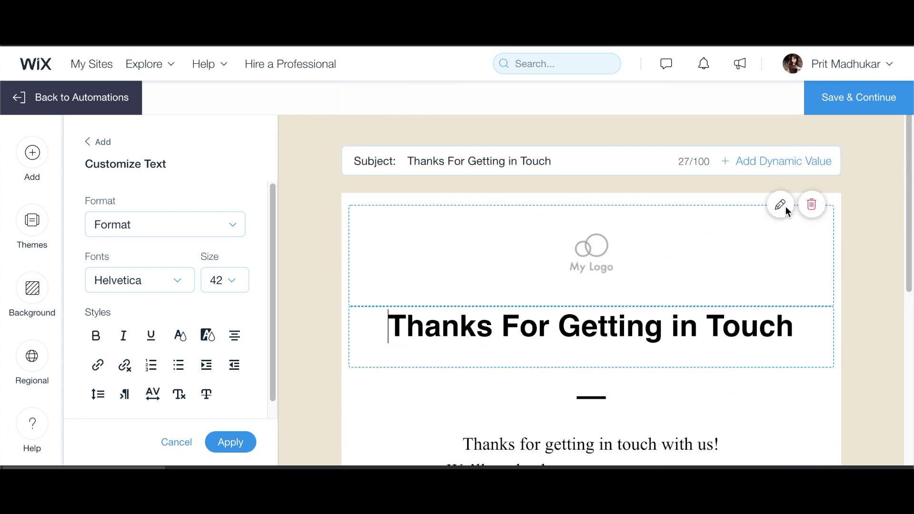
{"action": "left_click", "coordinate": [850, 113]}
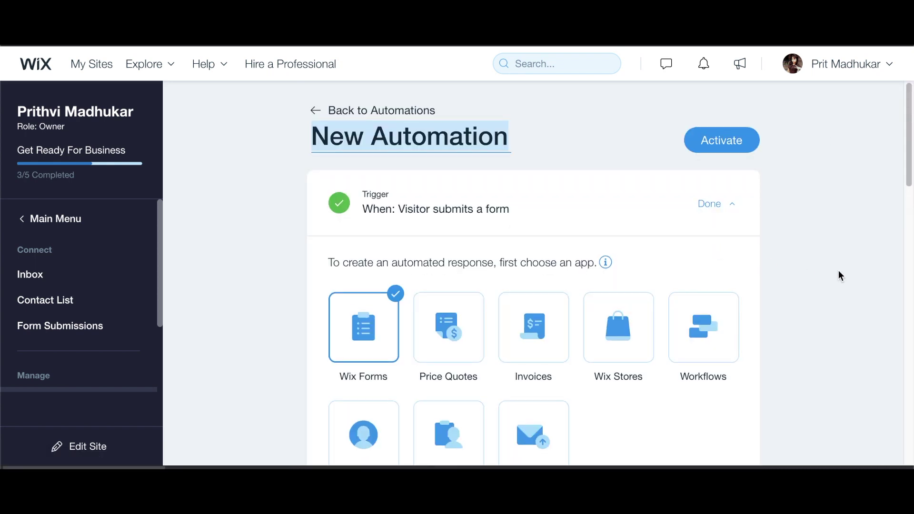
Scroll down the automation page to the Timing section.
{"action": "scroll", "coordinate": [838, 275], "scroll_direction": "down", "scroll_amount": 10}
{"action": "scroll", "coordinate": [838, 271], "scroll_direction": "down", "scroll_amount": 6}
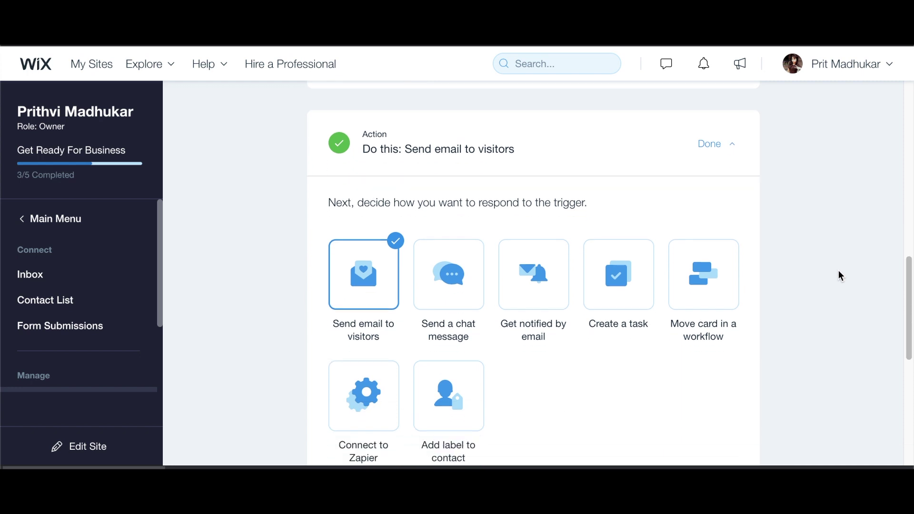
{"action": "scroll", "coordinate": [838, 275], "scroll_direction": "down", "scroll_amount": 10}
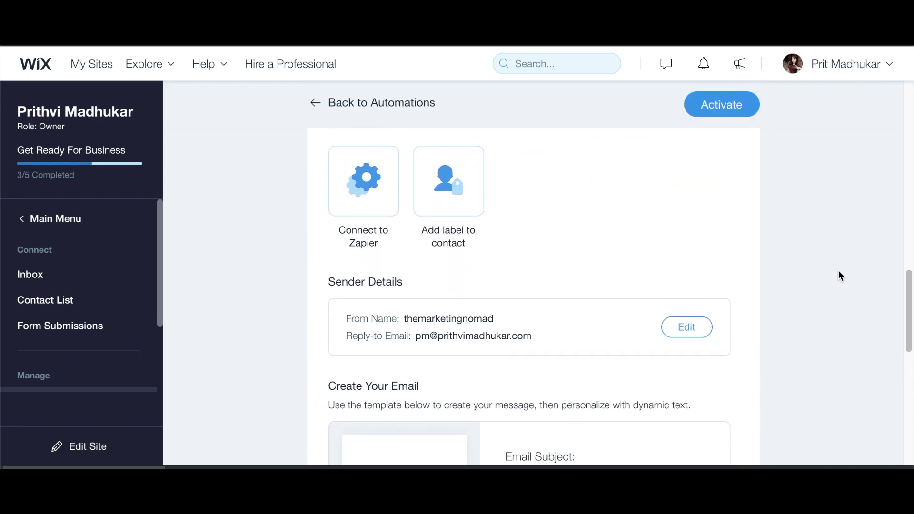
{"action": "scroll", "coordinate": [839, 271], "scroll_direction": "down", "scroll_amount": 3}
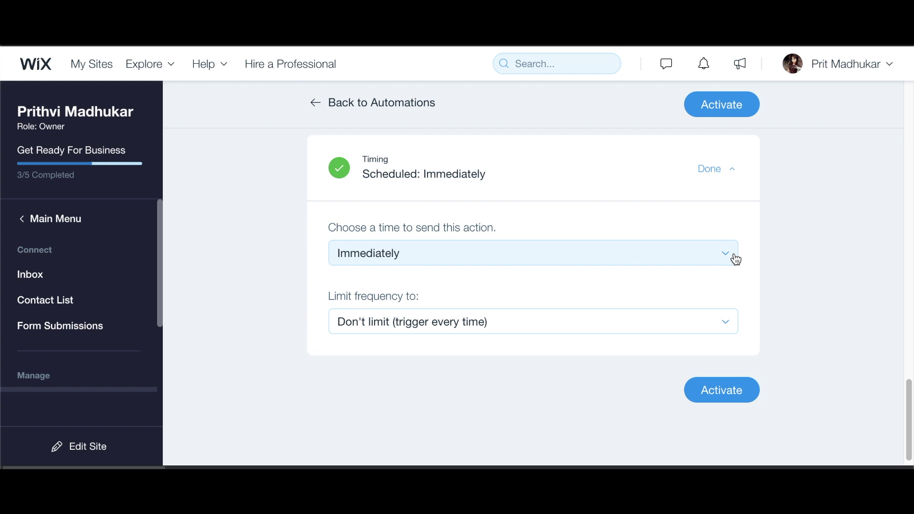
Set a custom send time of 1 hour after the trigger.
{"action": "left_click", "coordinate": [694, 256]}
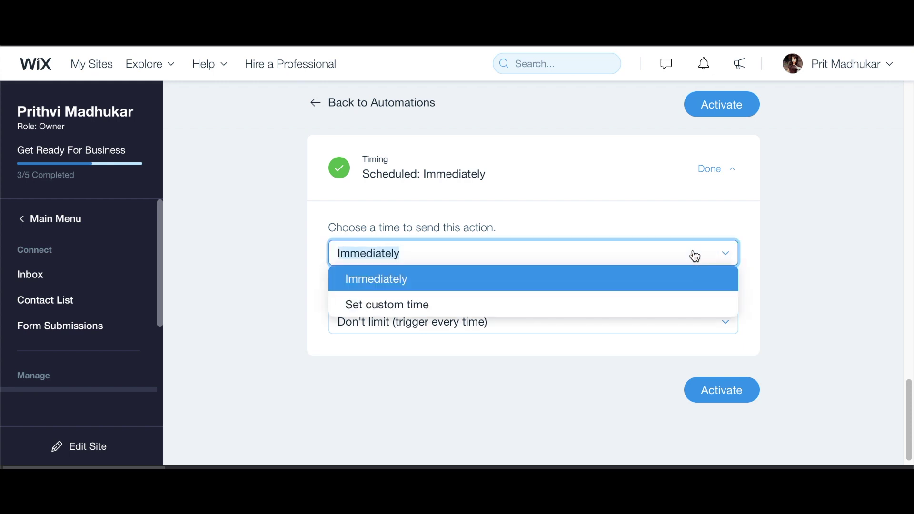
{"action": "left_click", "coordinate": [677, 308]}
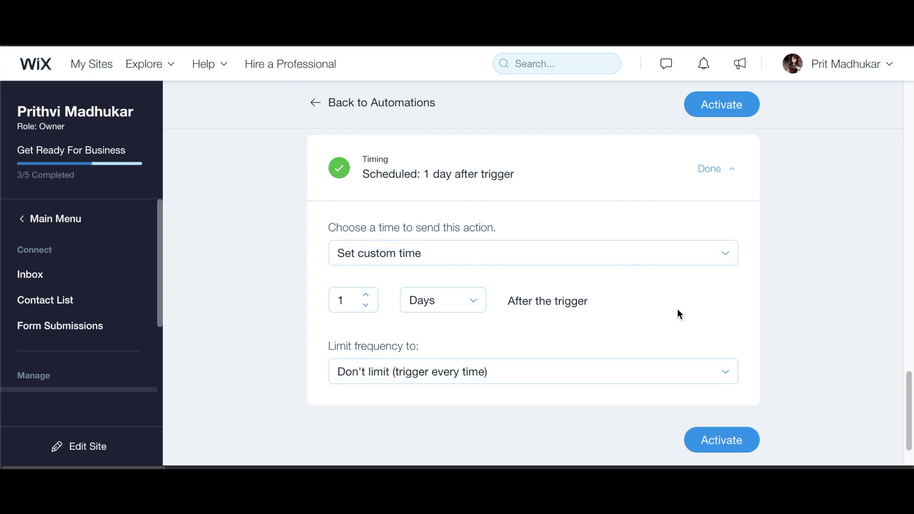
{"action": "left_click", "coordinate": [367, 295]}
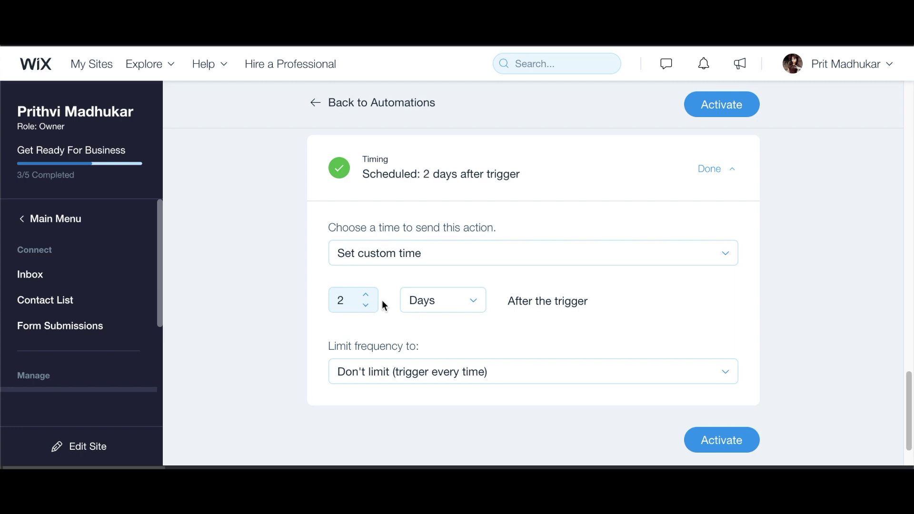
{"action": "left_click", "coordinate": [437, 310]}
{"action": "left_click", "coordinate": [431, 349]}
{"action": "left_click", "coordinate": [366, 305]}
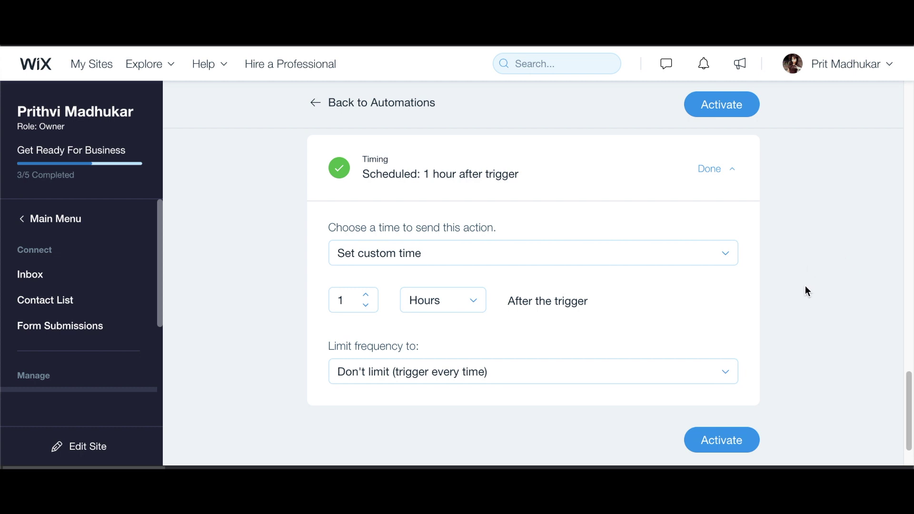
Keep the frequency limit at Don't limit, triggering every time.
{"action": "scroll", "coordinate": [806, 289], "scroll_direction": "down", "scroll_amount": 1}
{"action": "left_click", "coordinate": [622, 341]}
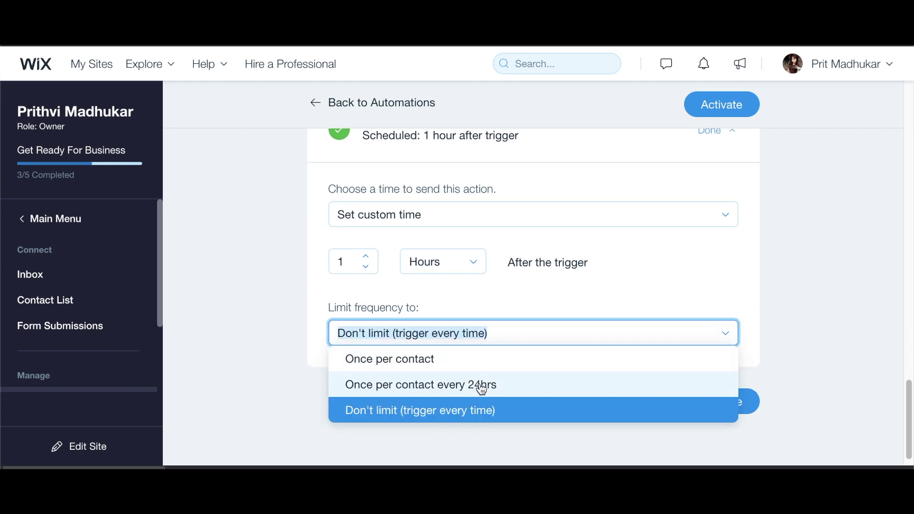
{"action": "left_click", "coordinate": [474, 415]}
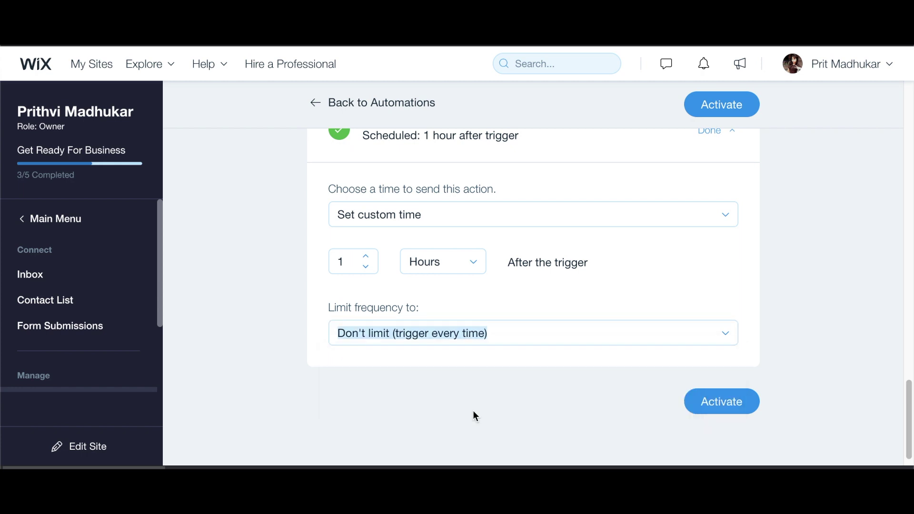